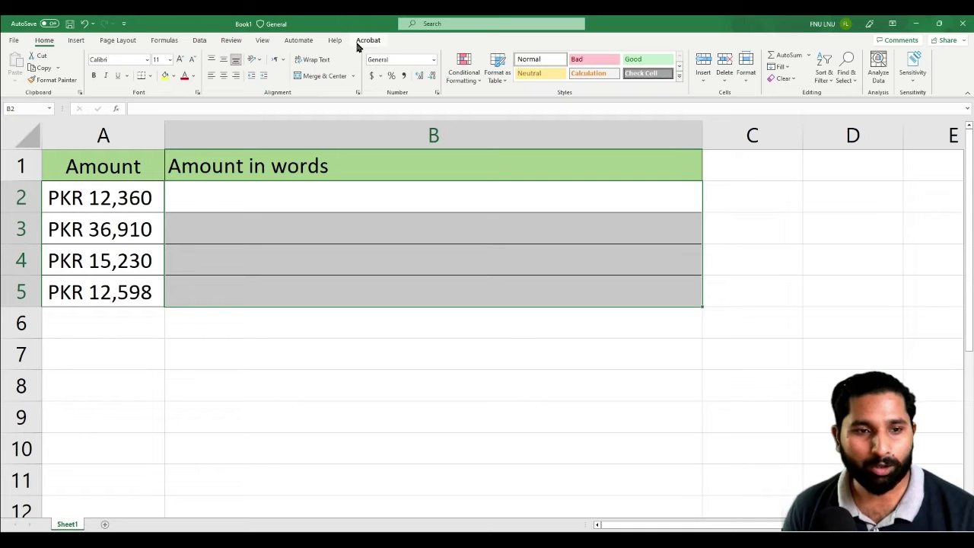
- Tick the Developer tab under Main Tabs in Excel Options' Customize Ribbon page
click(15, 41)
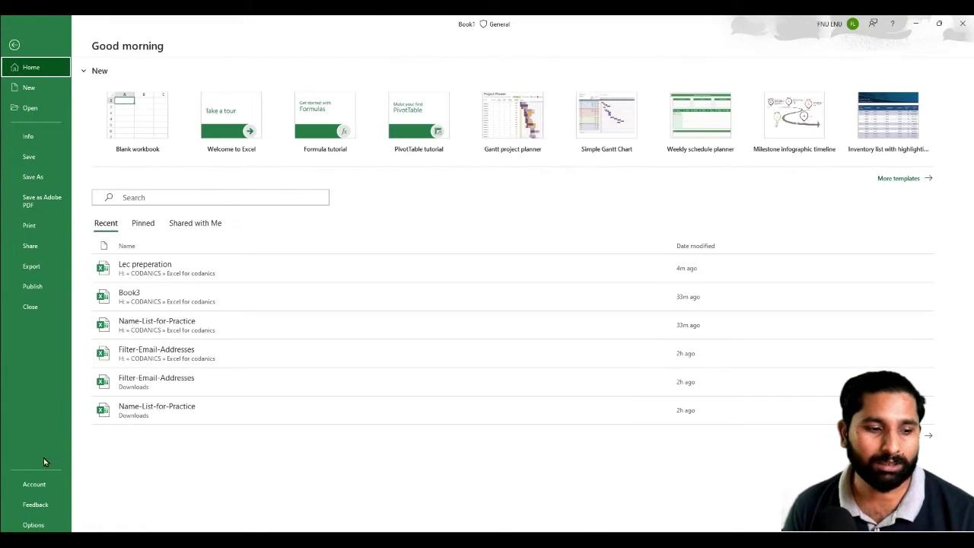
click(38, 523)
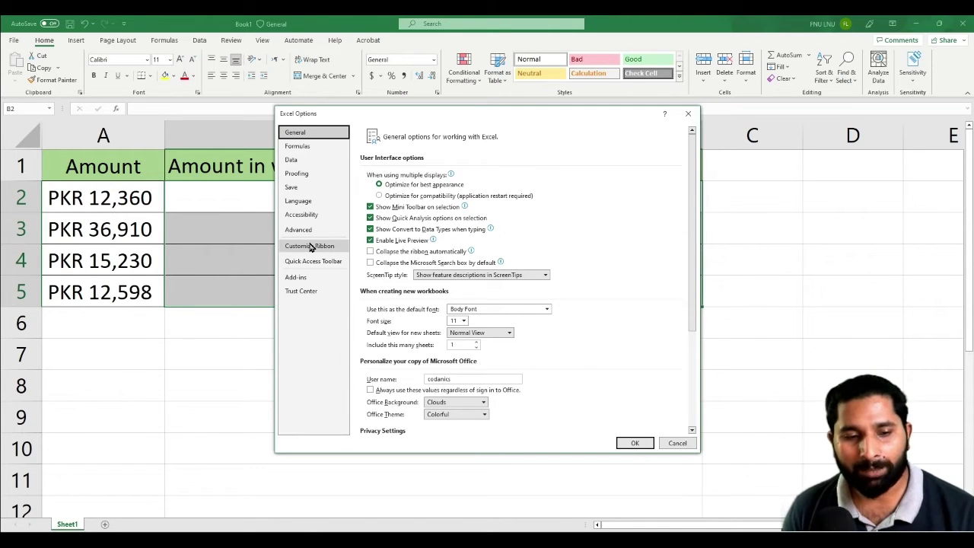
click(310, 247)
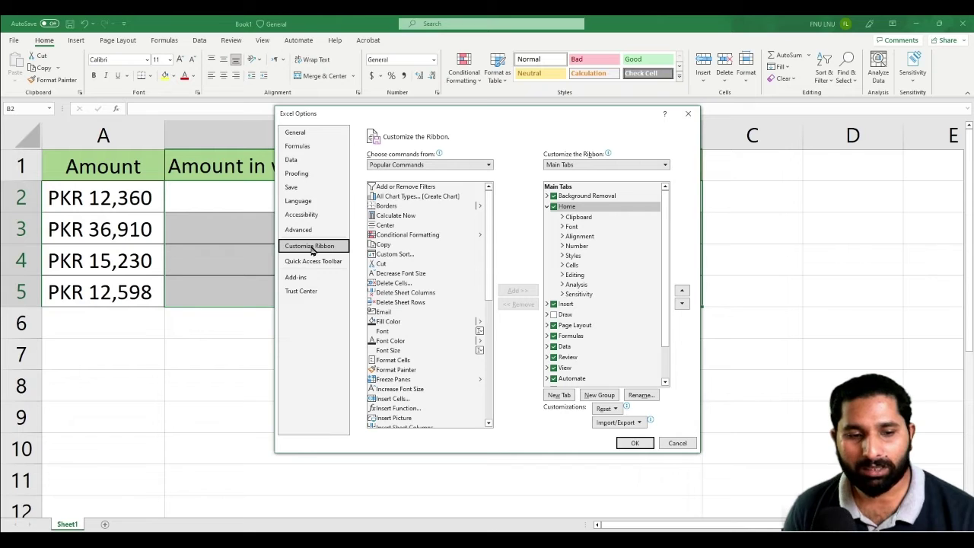
scroll(571, 329, down, 2)
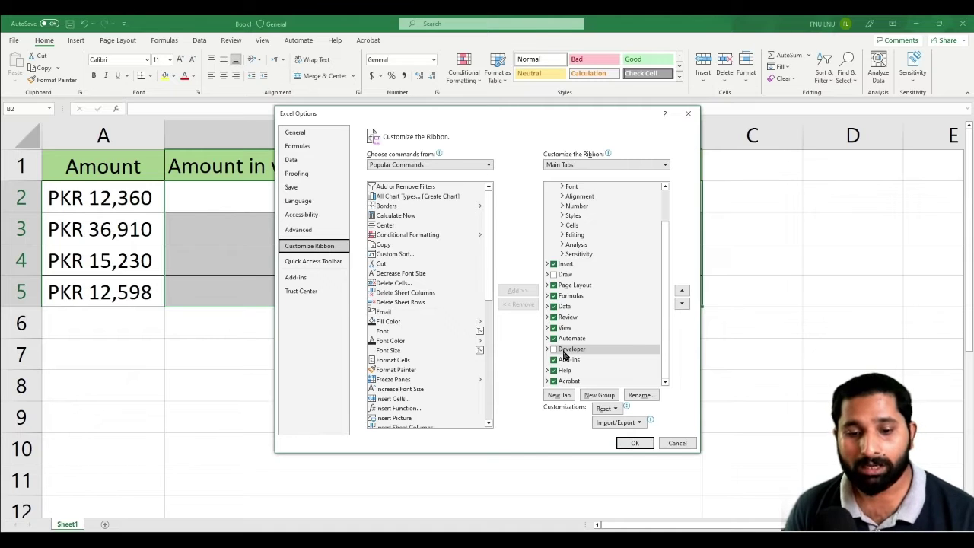
click(564, 351)
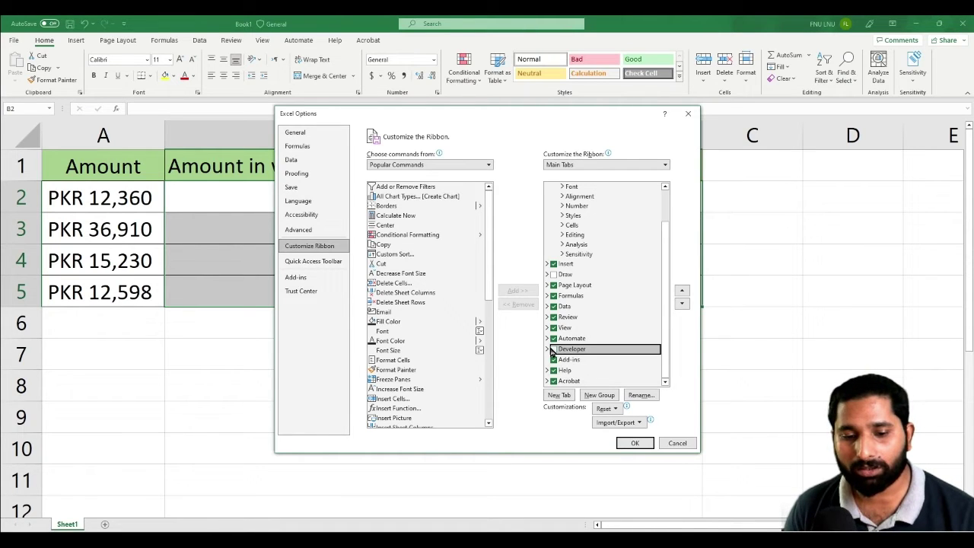
click(553, 350)
- Apply the ribbon change and close Excel Options
click(635, 443)
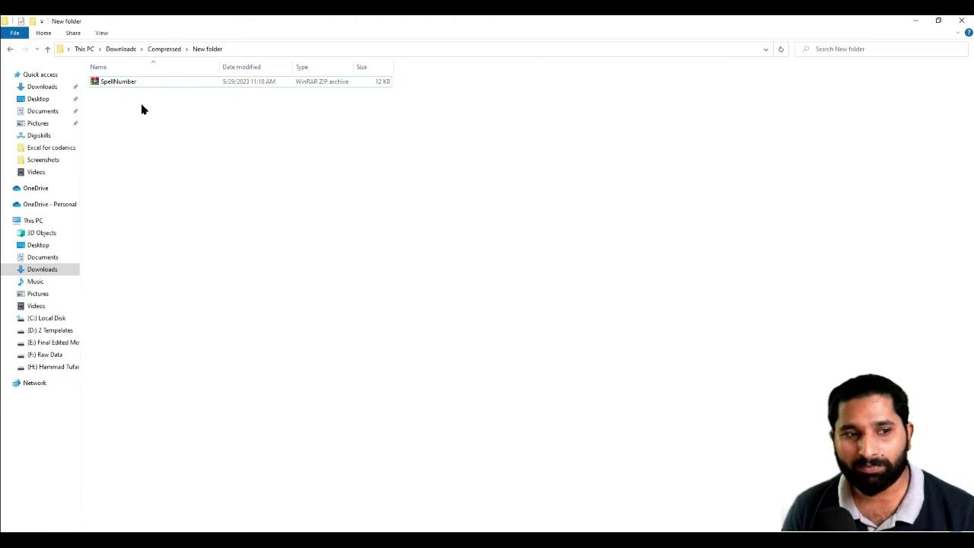
- Extract SpellNumber.zip here, adding the 15 KB SpellNumber Excel file to the New folder
click(131, 83)
right_click(130, 83)
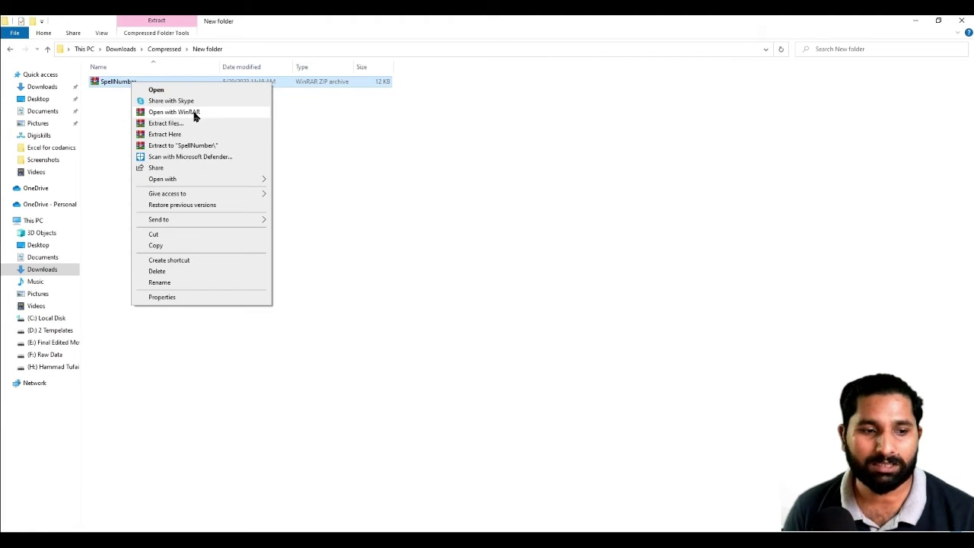
click(190, 134)
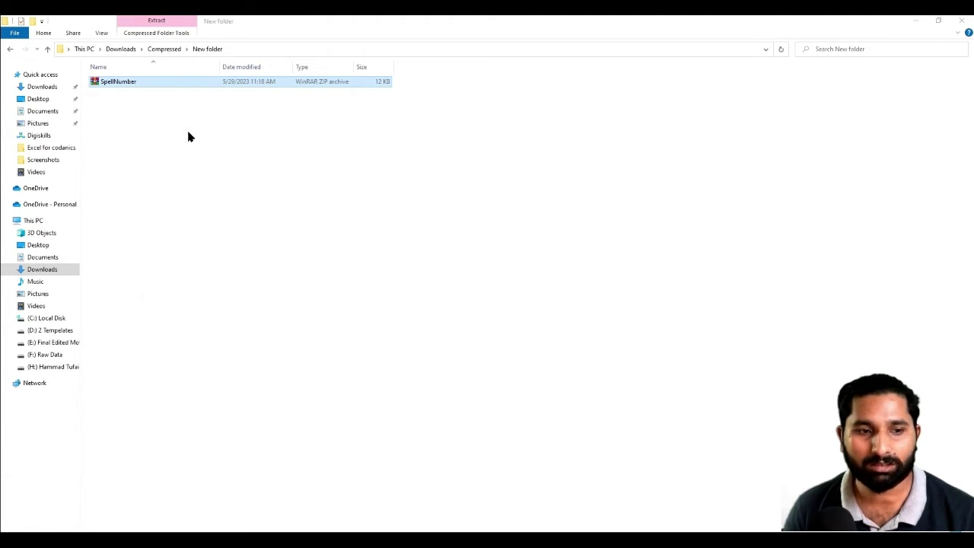
click(119, 83)
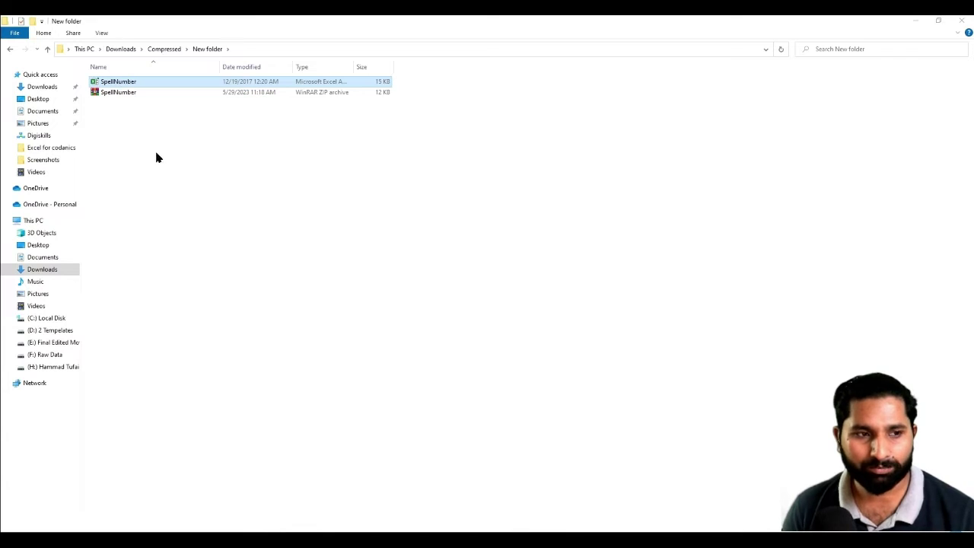
click(172, 262)
- Launch Run from Windows search and go to %appdata% to reach AppData\Roaming
key(super+s)
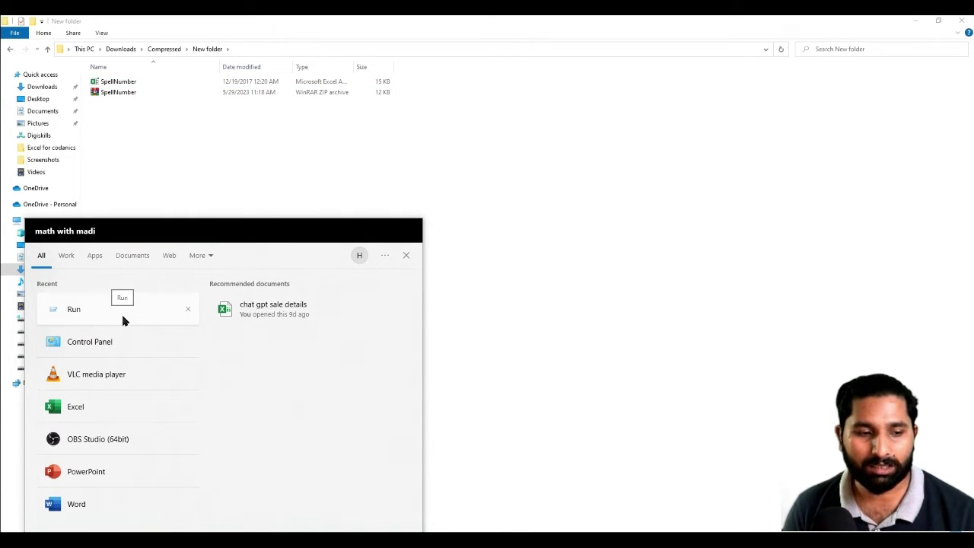
text(run)
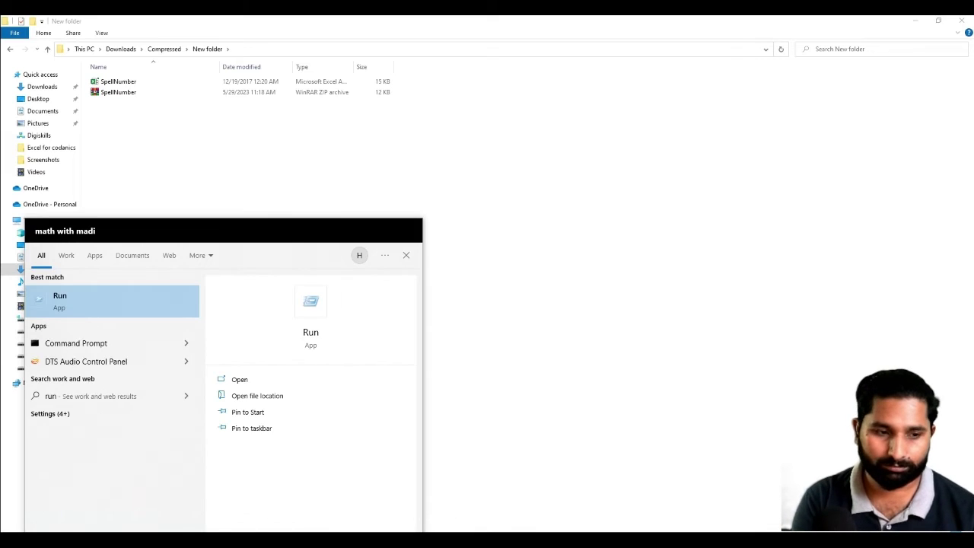
key(Return)
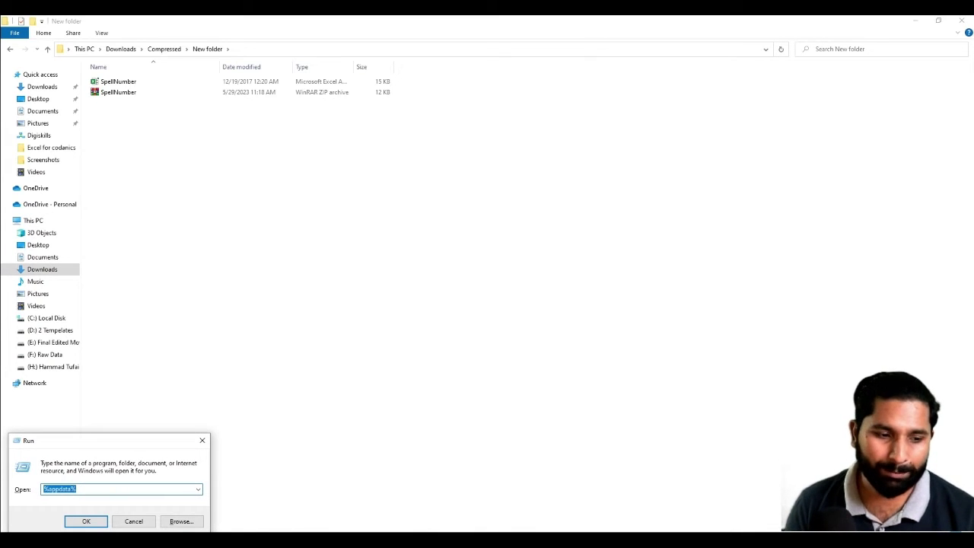
mouse_move(170, 441)
mouse_down()
mouse_move(209, 424)
mouse_move(450, 181)
mouse_up()
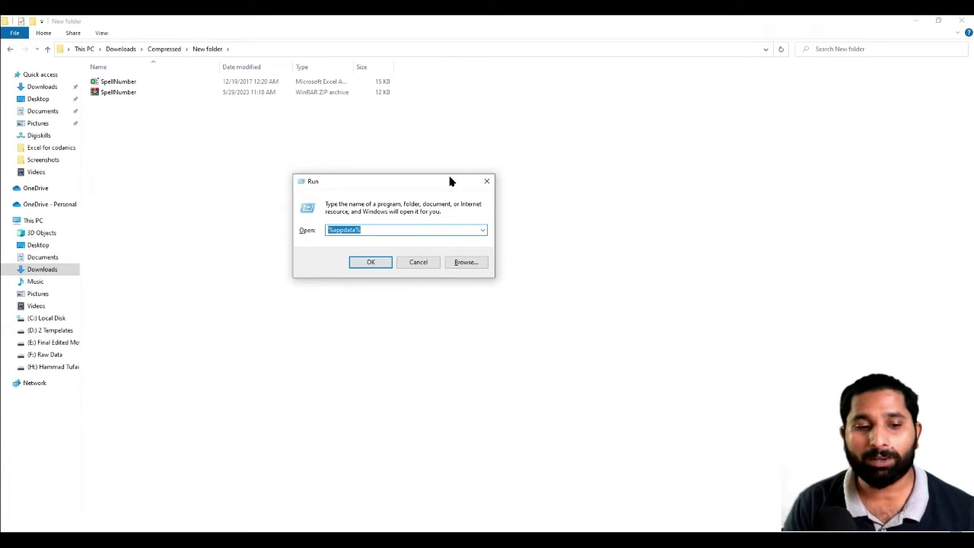
click(436, 229)
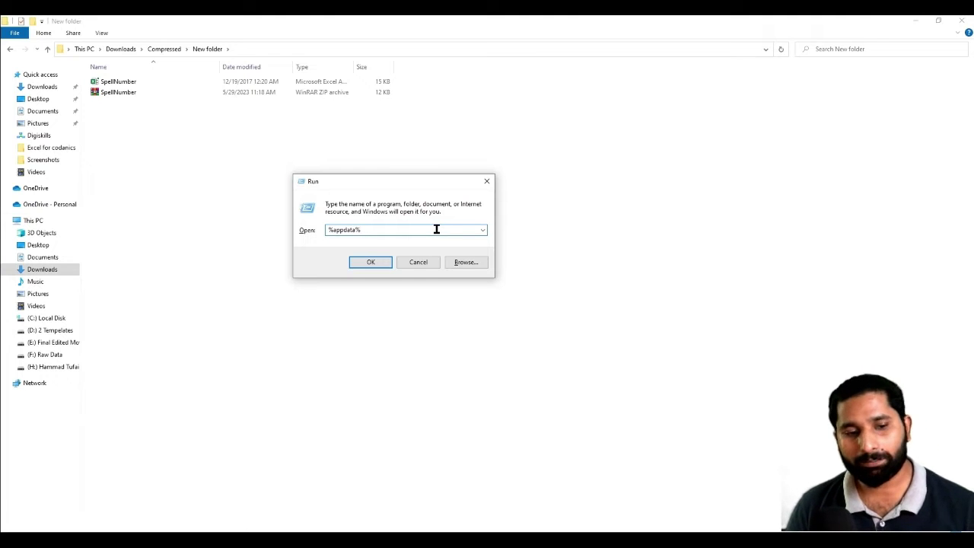
click(386, 263)
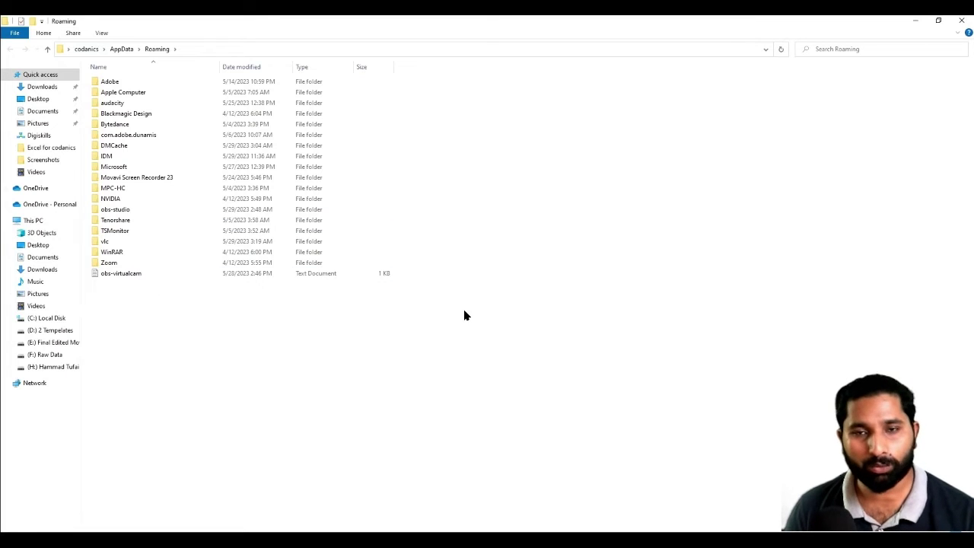
- Browse into Microsoft > AddIns and confirm the SpellNumber file is there
double_click(131, 168)
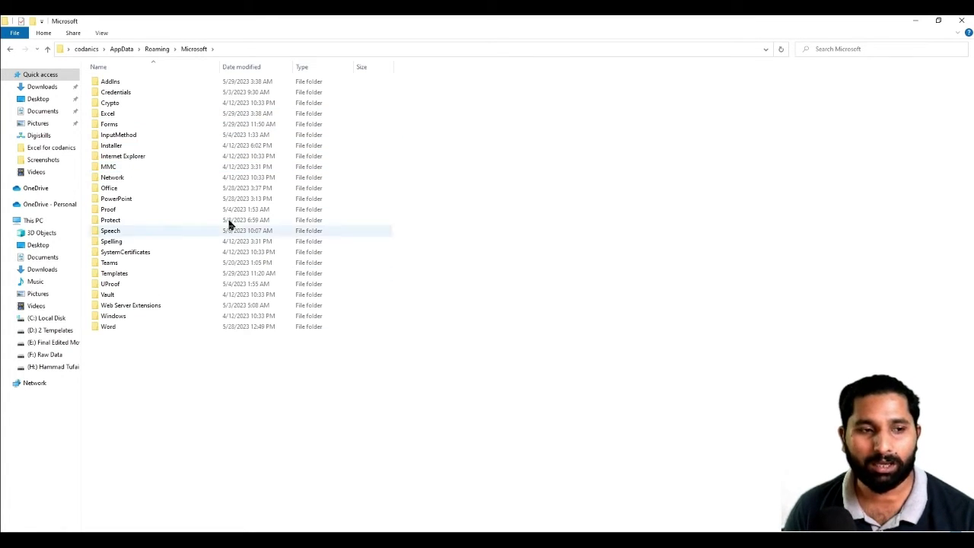
double_click(144, 85)
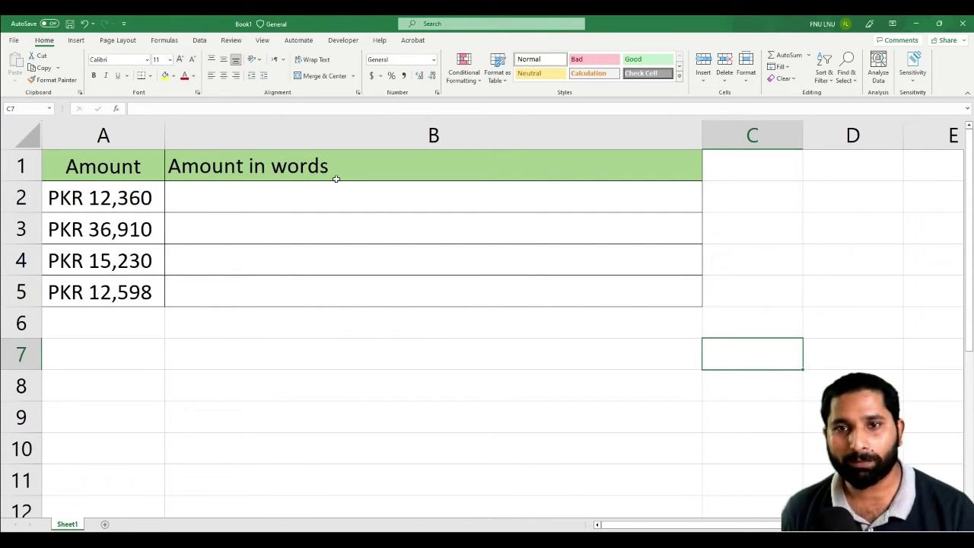
- Show Excel Options' Add-ins page and select the Spellnumber add-in to view its details
click(14, 39)
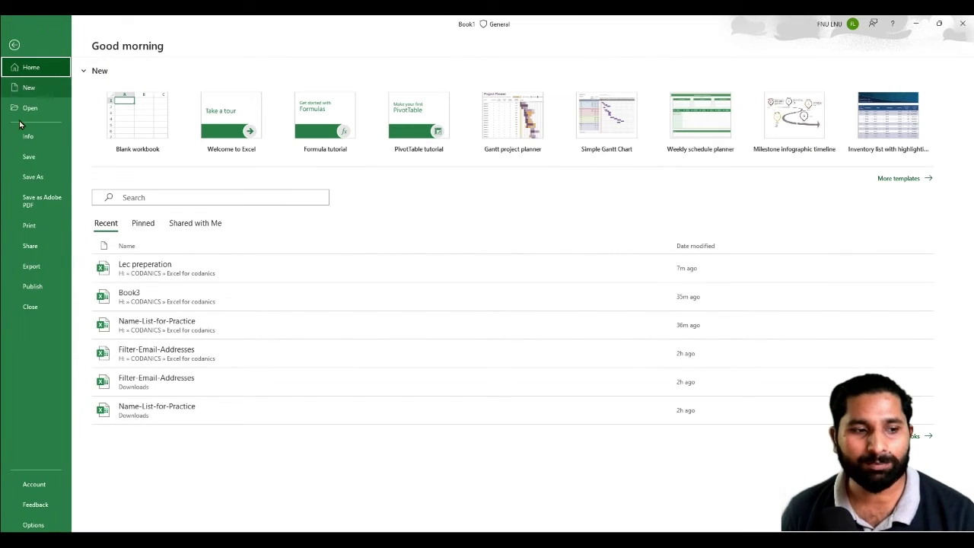
click(34, 524)
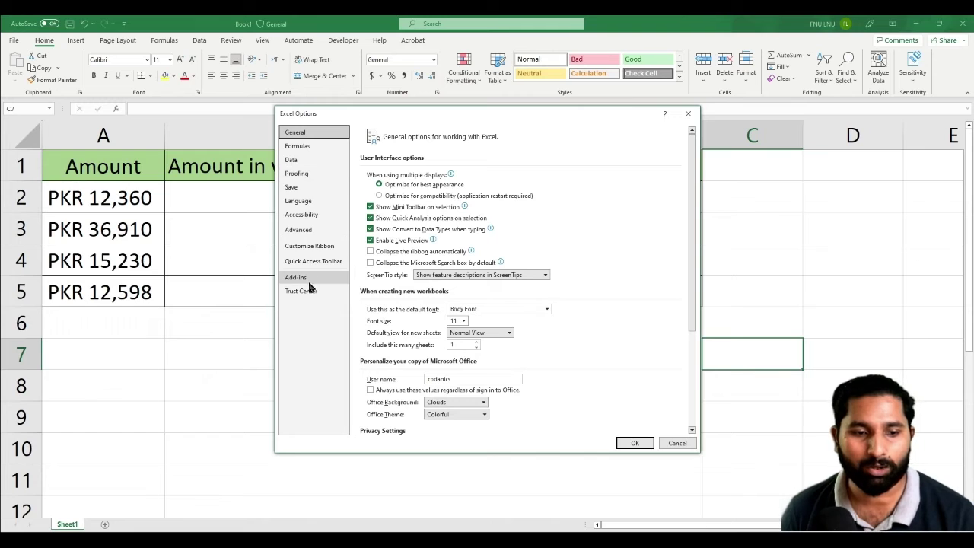
click(310, 278)
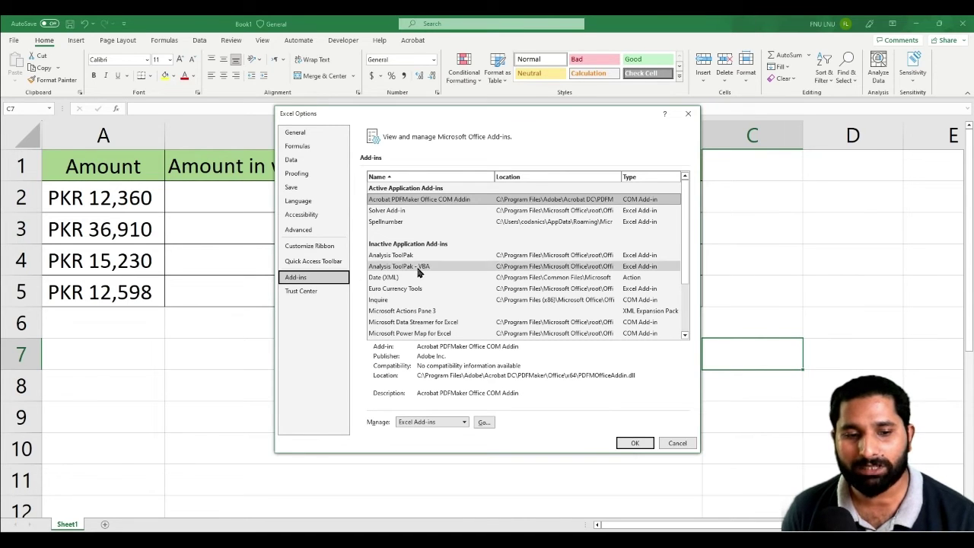
scroll(418, 271, down, 2)
scroll(415, 244, up, 1)
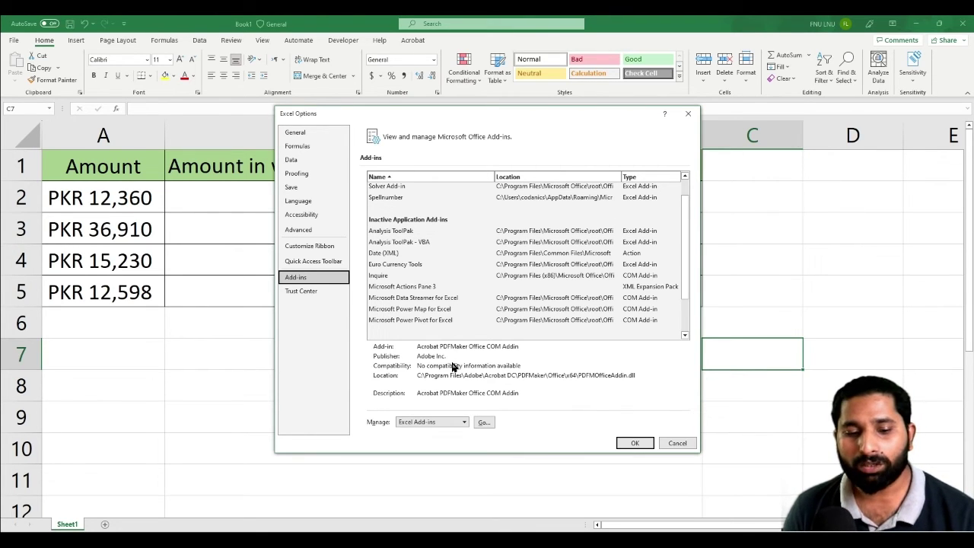
click(382, 200)
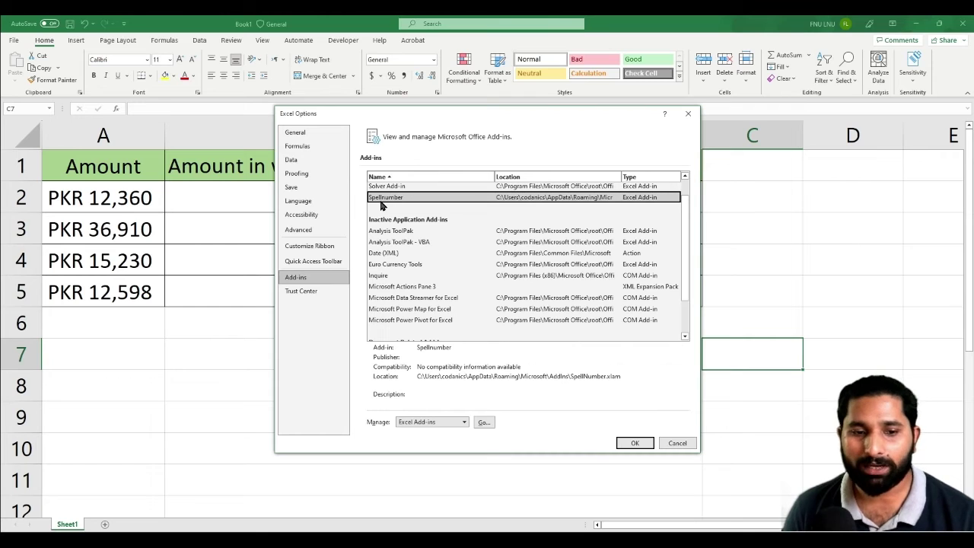
- In the Excel Add-ins dialog, toggle Solver and SpellNumber off, re-enable both, and confirm
click(490, 423)
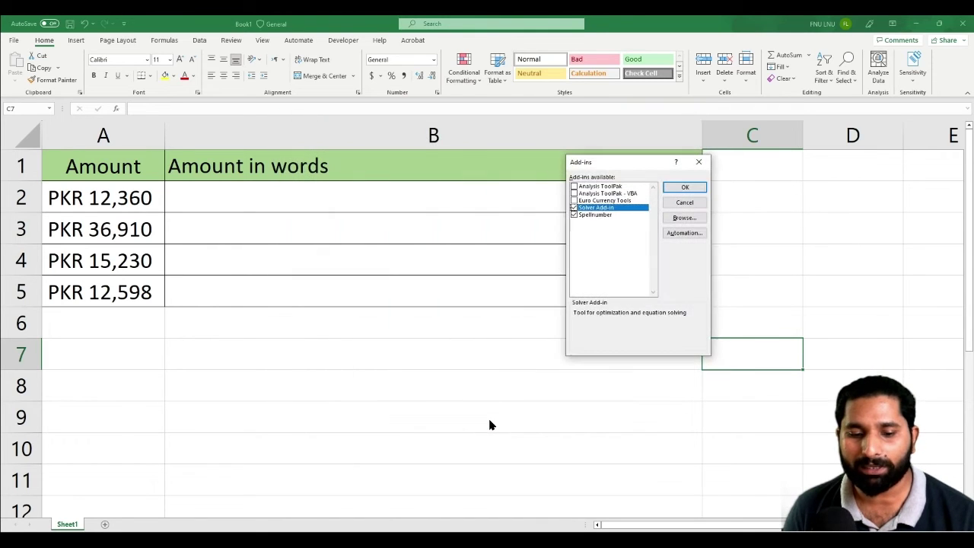
click(574, 214)
click(575, 208)
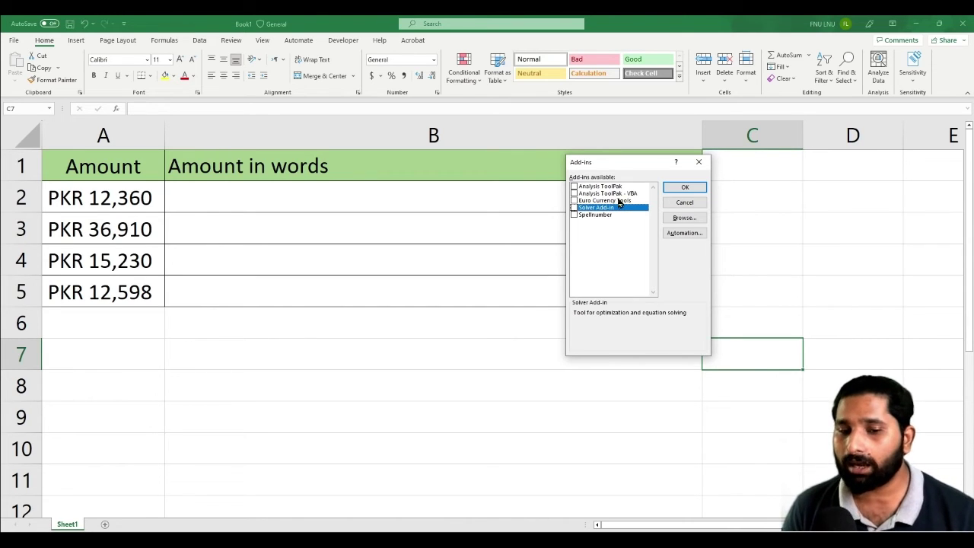
click(574, 215)
click(577, 208)
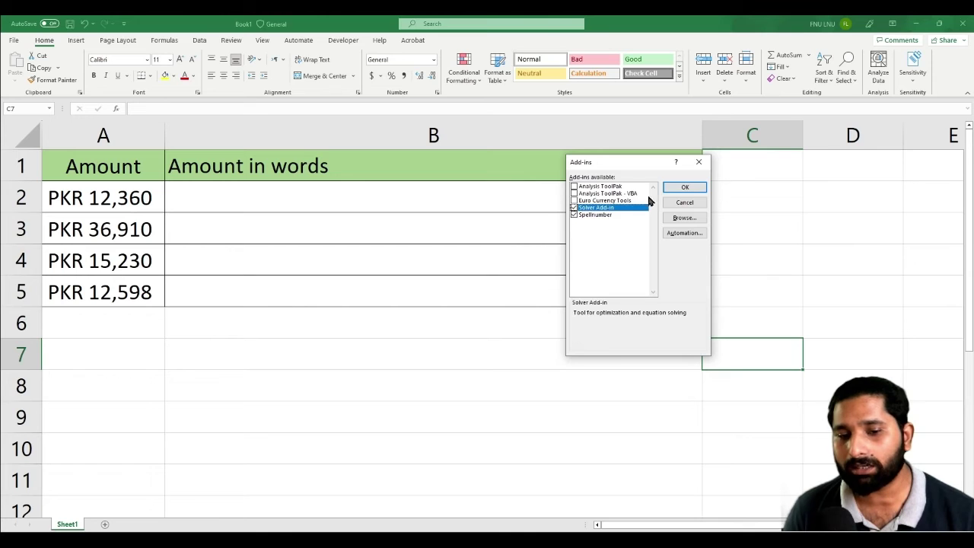
click(680, 188)
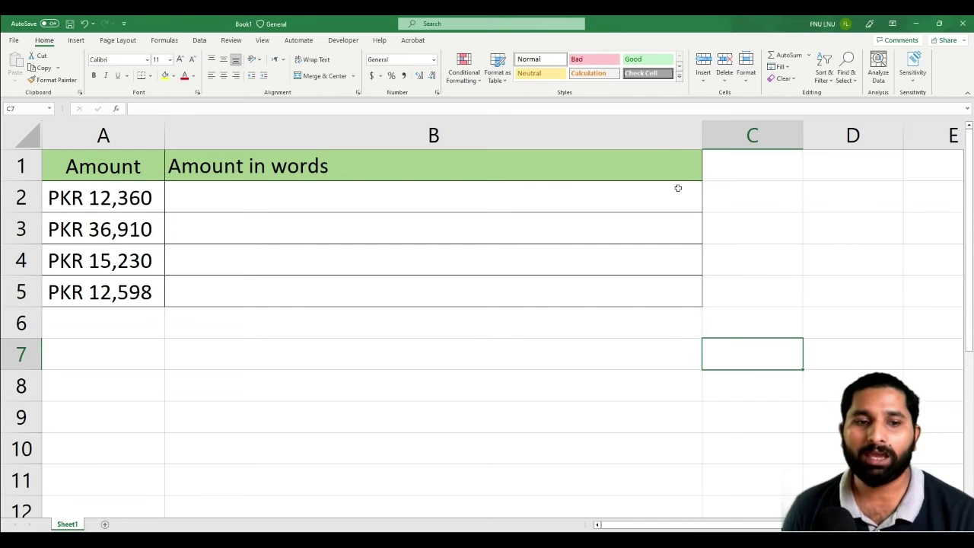
- Enter =SpellNumber(A2) in B2, giving 'Rupees Twelve Thousand Three Hundred Sixty Only'
click(287, 200)
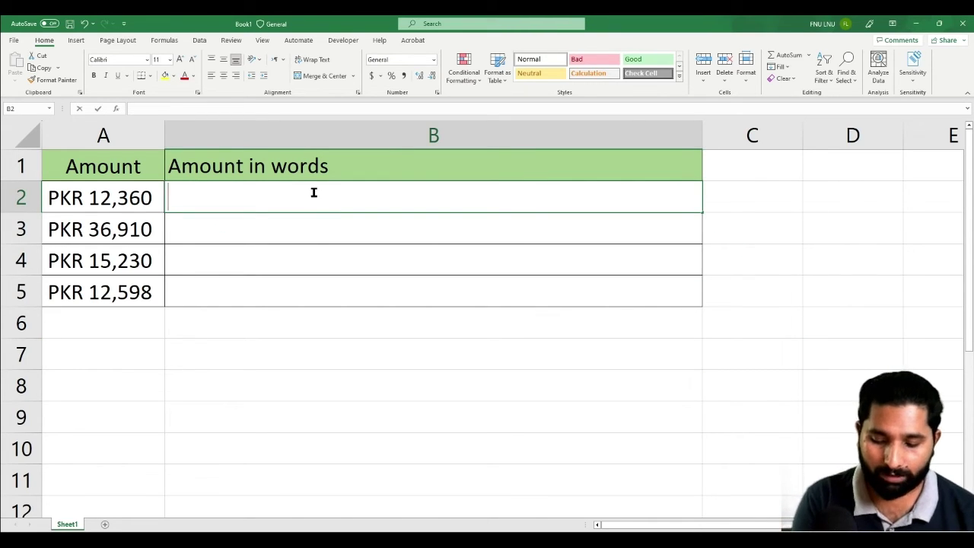
text(=spe)
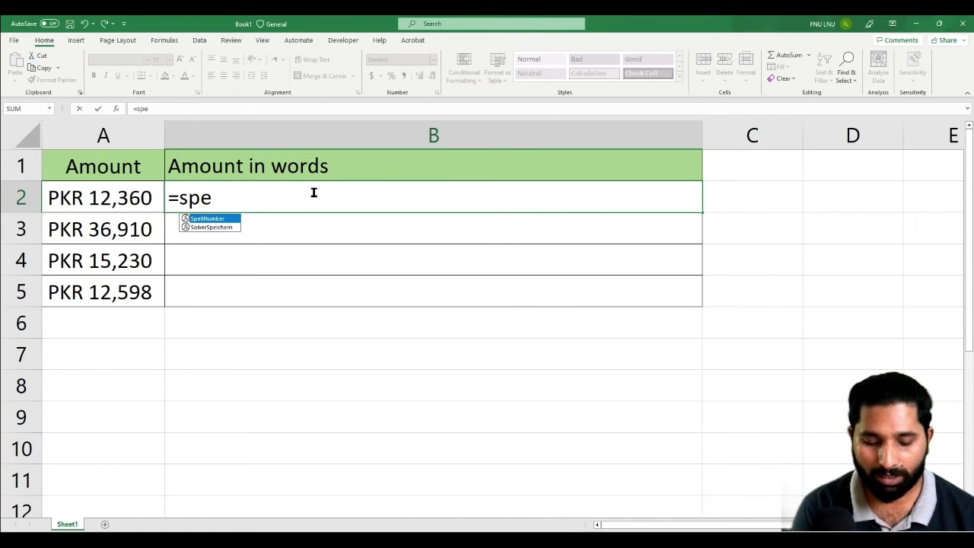
key(Tab)
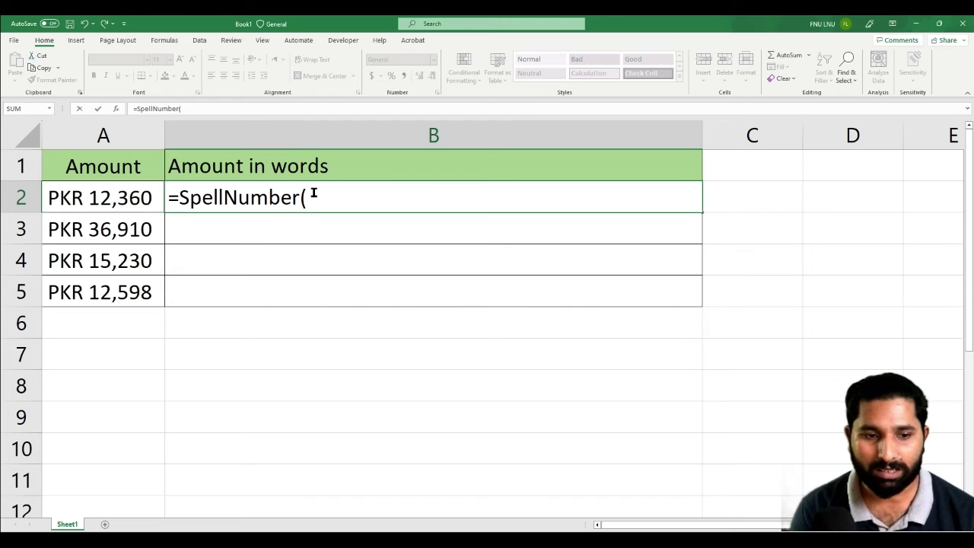
key(Left)
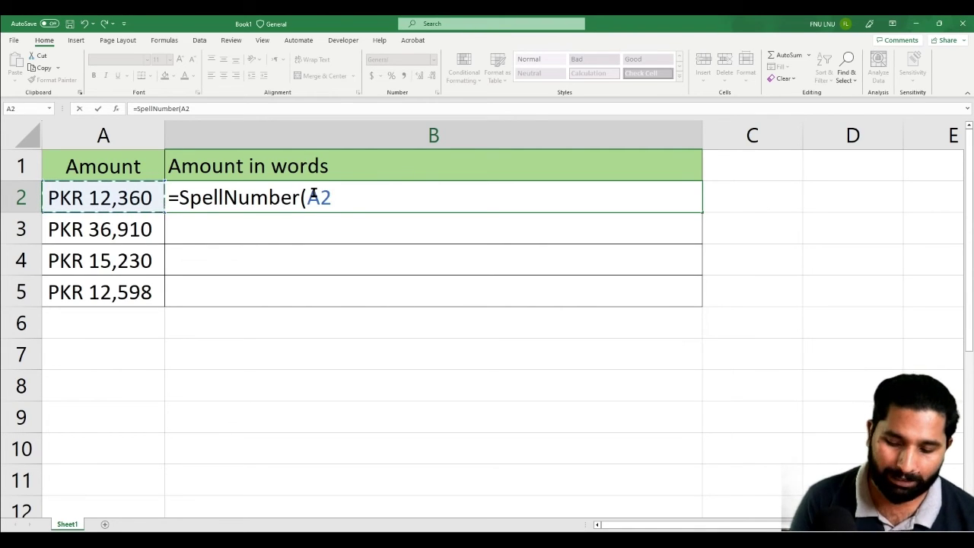
text())
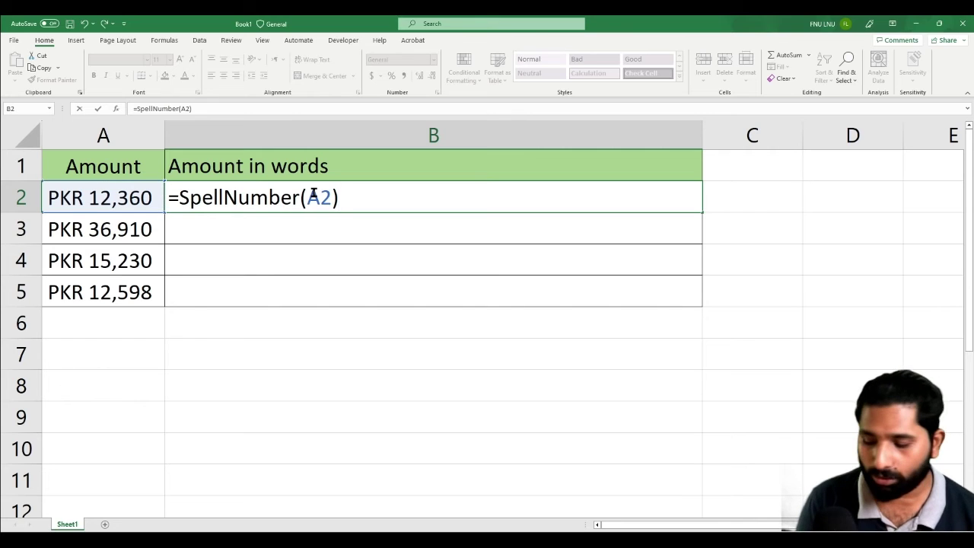
key(Return)
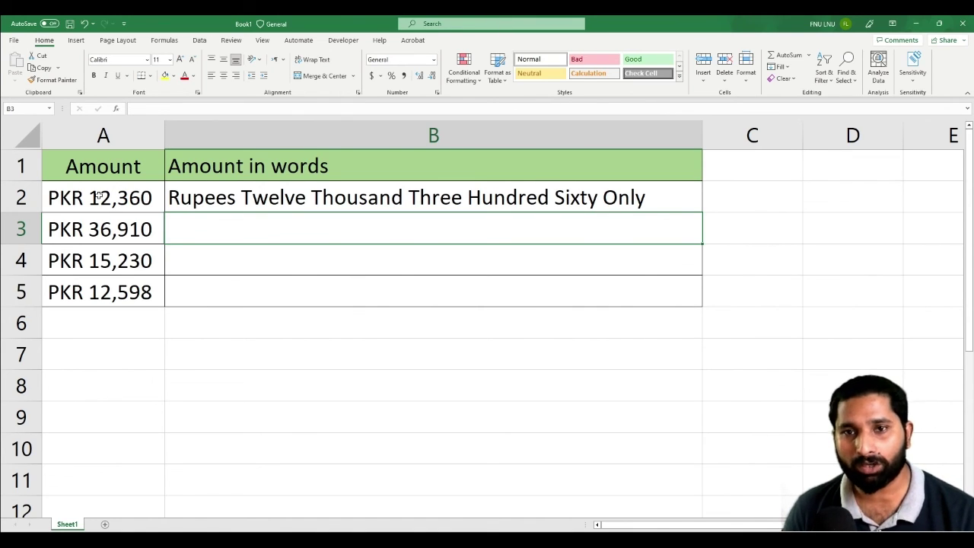
- Copy B2's SpellNumber formula down through B5 with the fill handle
click(699, 209)
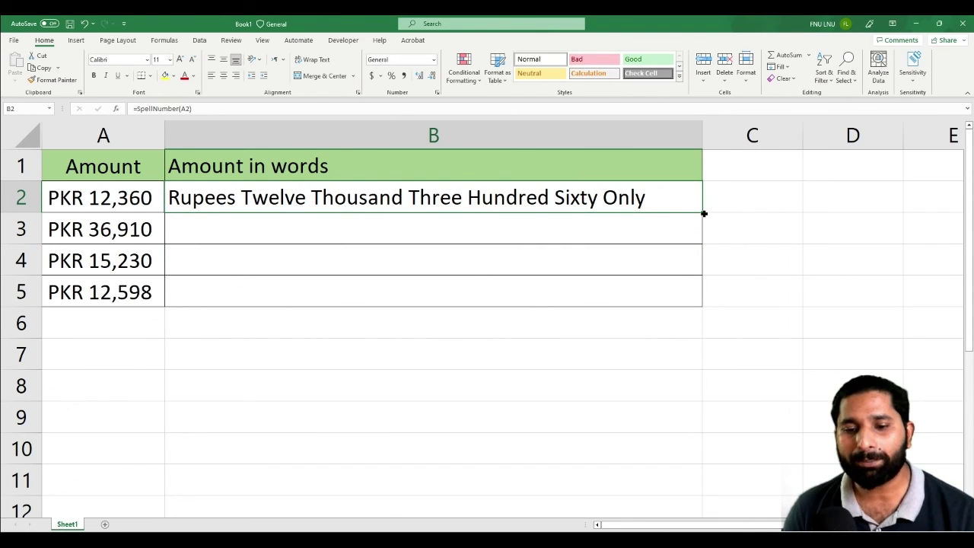
double_click(702, 212)
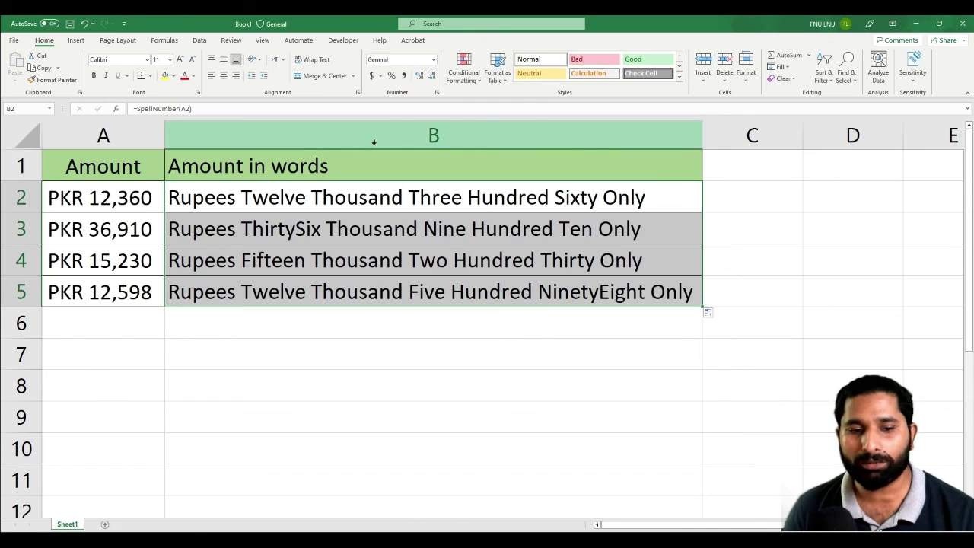